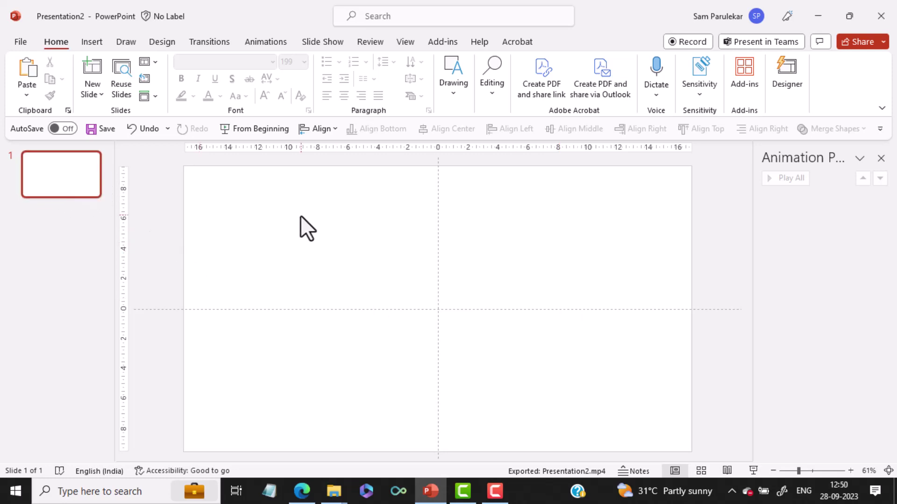
- Switch slide 1 to the Blank layout so it has no placeholders
right_click(72, 176)
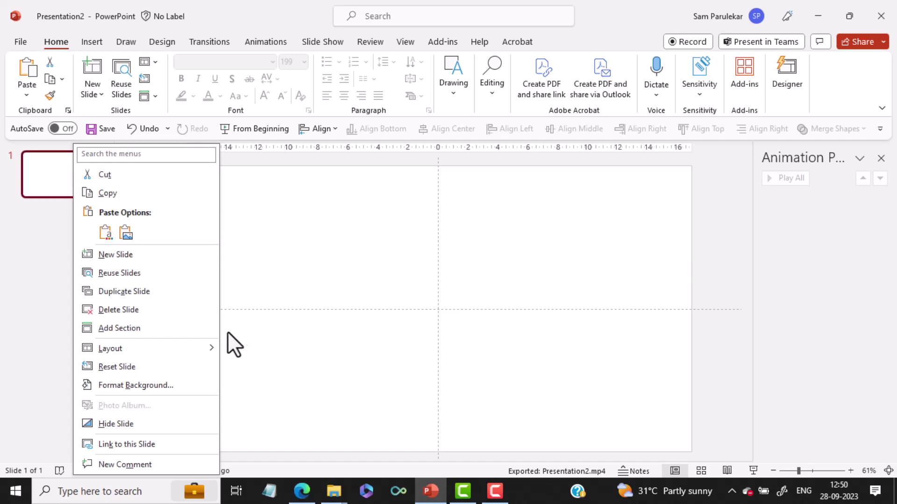
mouse_move(147, 348)
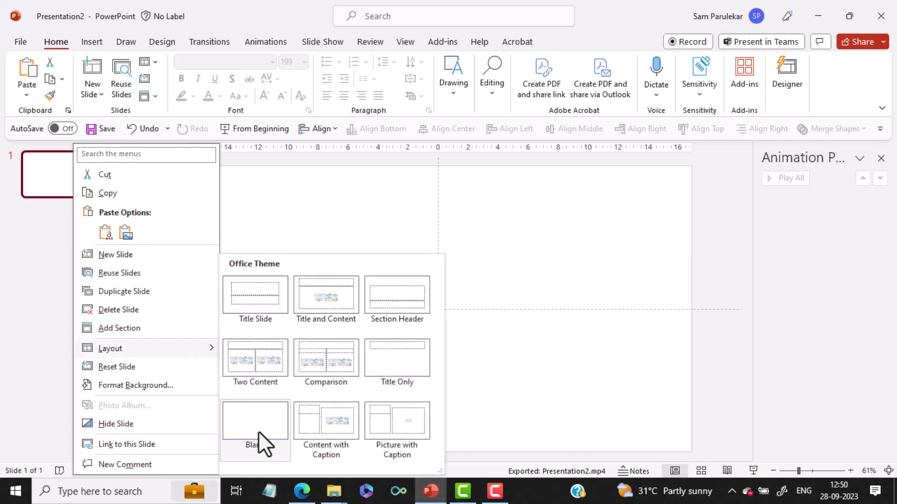
left_click(259, 433)
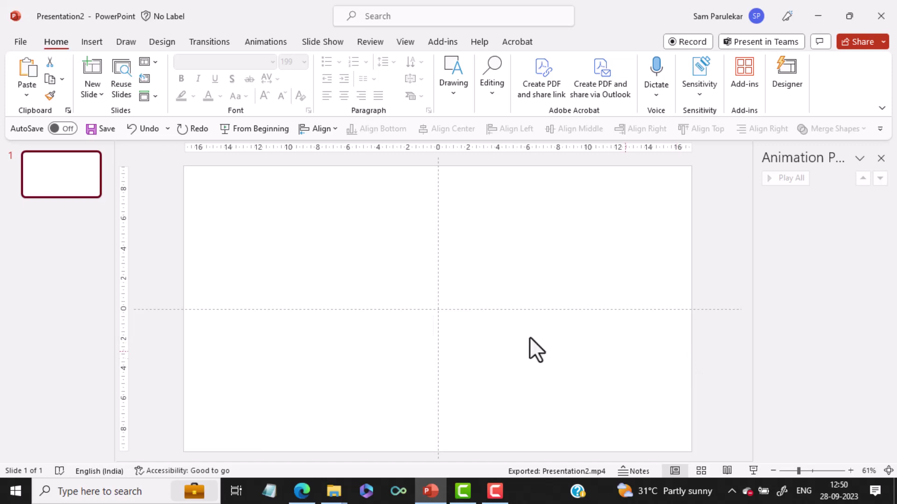
- Insert Beach Animation.mp4 from this device so the video fills slide 1
left_click(85, 41)
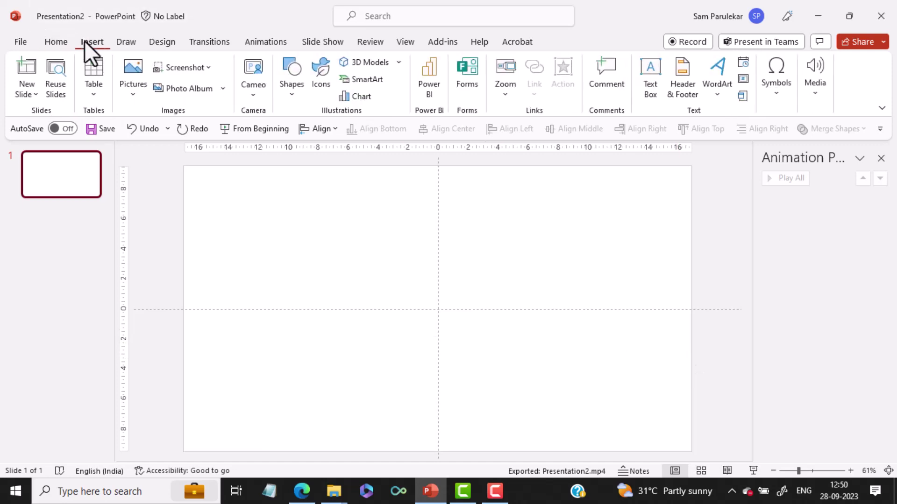
left_click(817, 102)
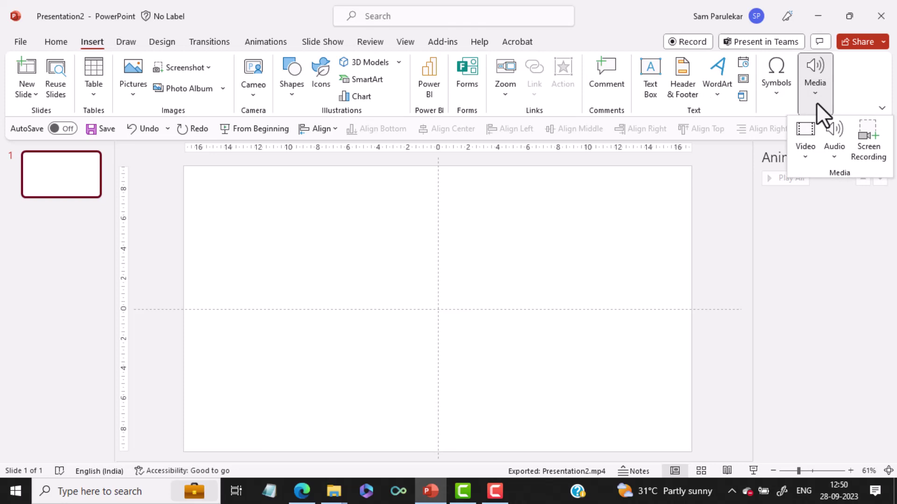
left_click(807, 150)
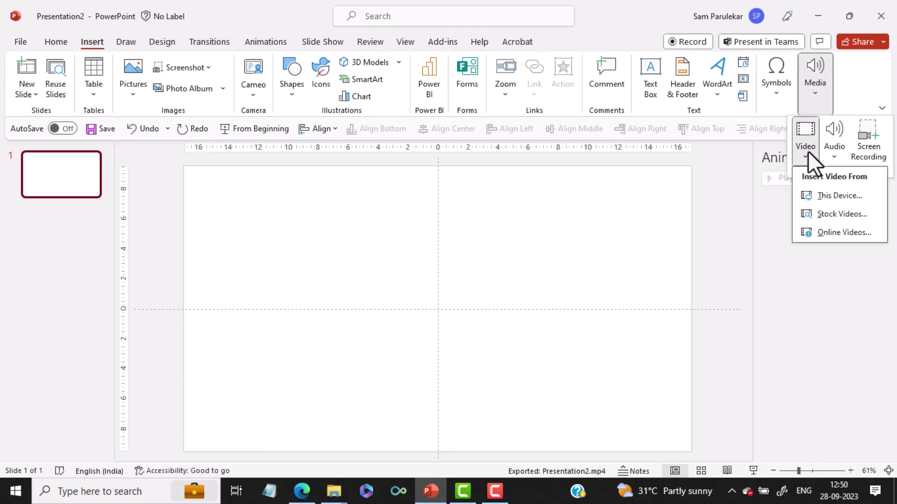
left_click(824, 201)
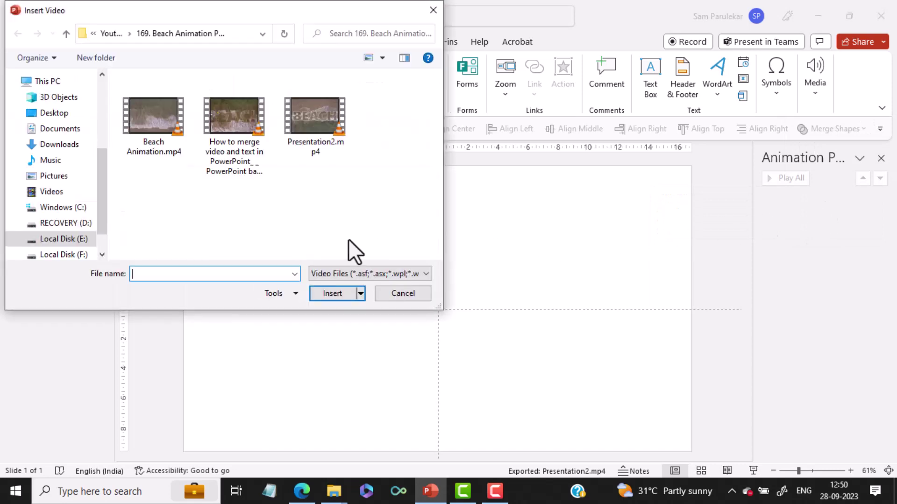
left_click(147, 115)
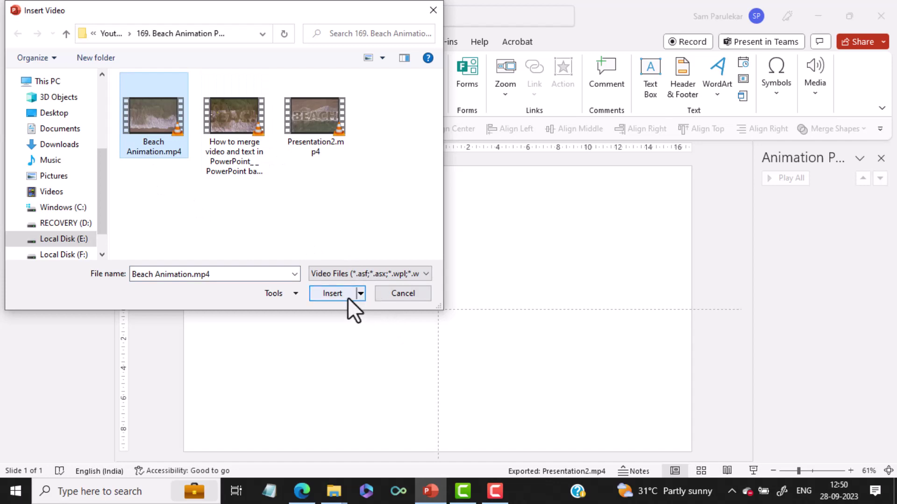
left_click(335, 293)
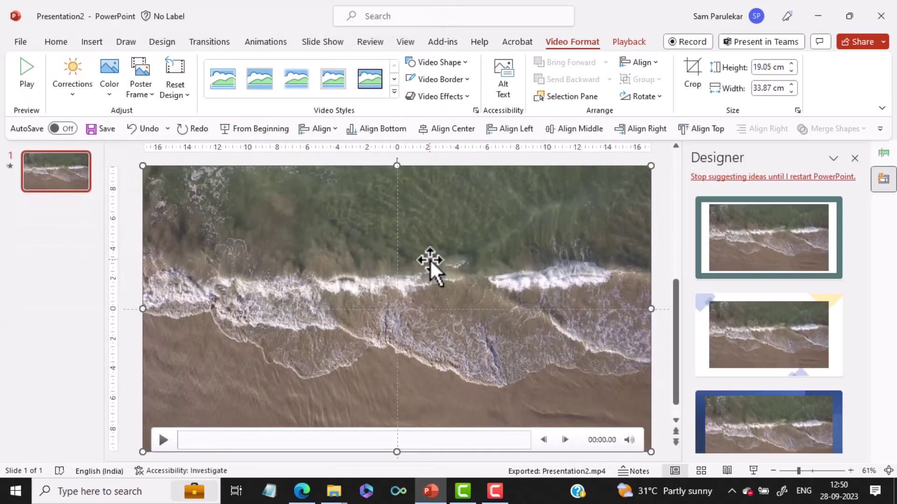
left_click(854, 159)
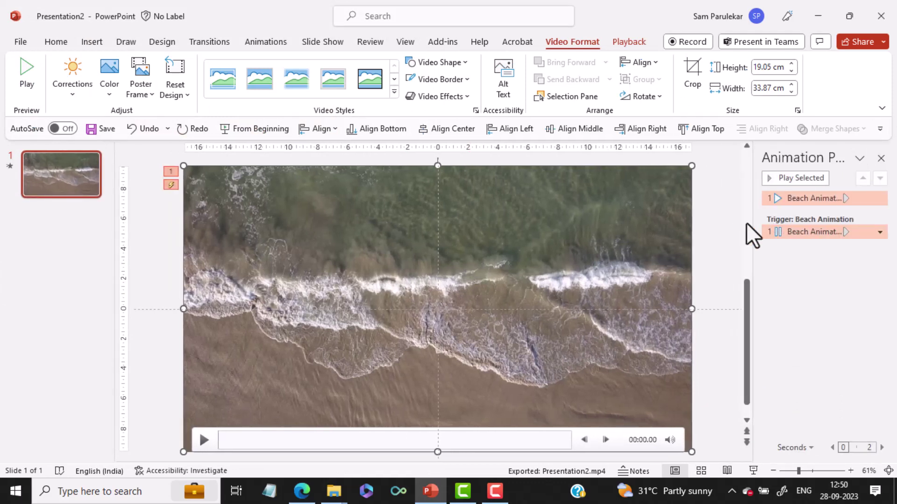
- Duplicate the beach video slide and place a BEACH text box over the waves on slide 2
right_click(62, 175)
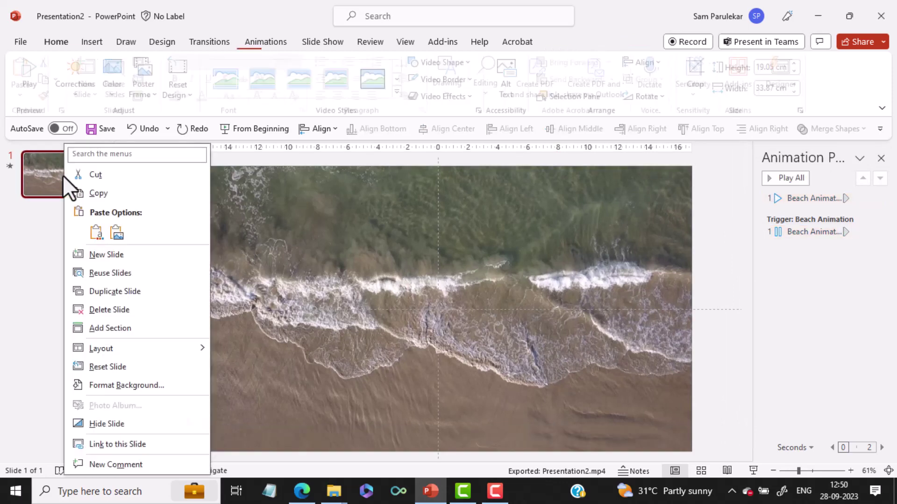
left_click(130, 295)
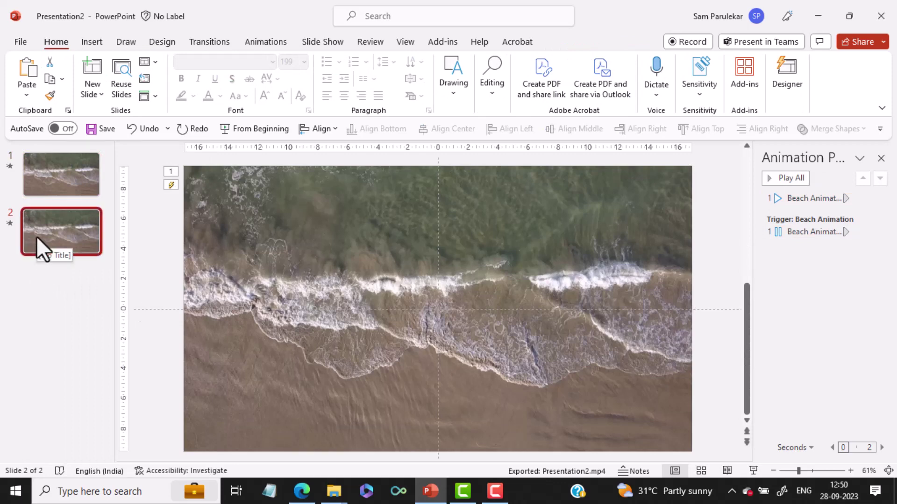
mouse_move(367, 313)
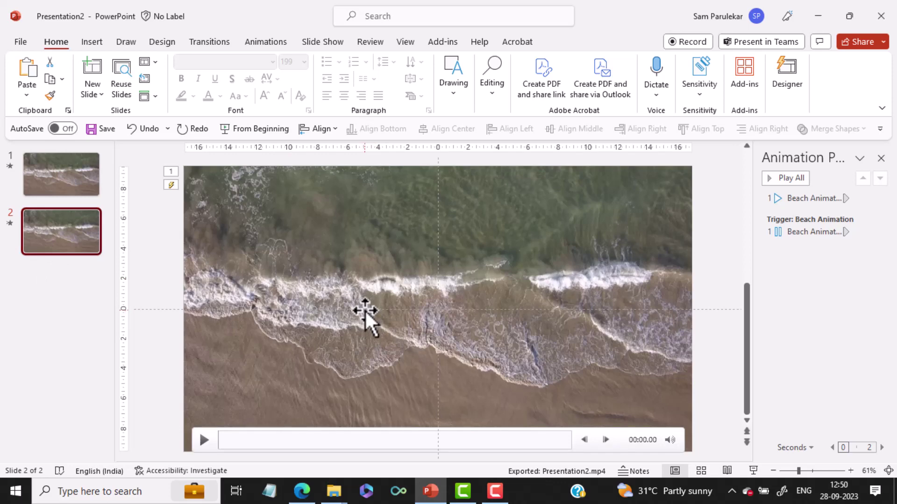
left_click(88, 40)
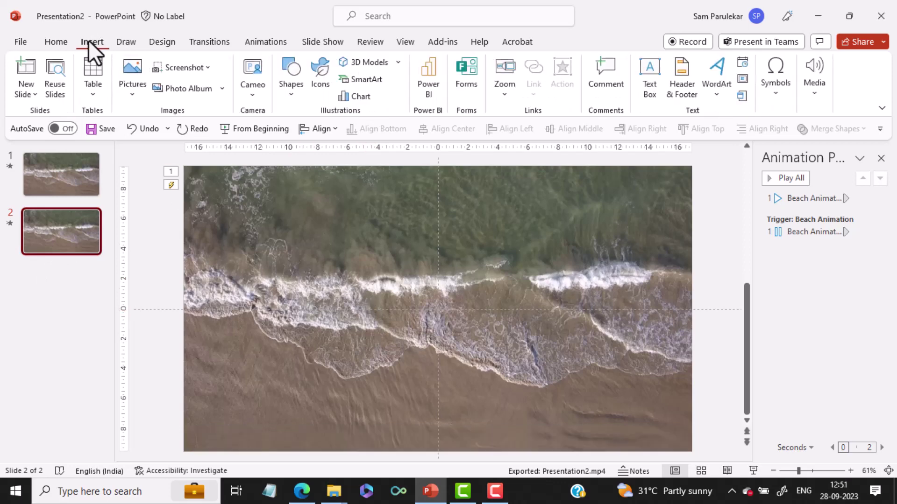
left_click(657, 85)
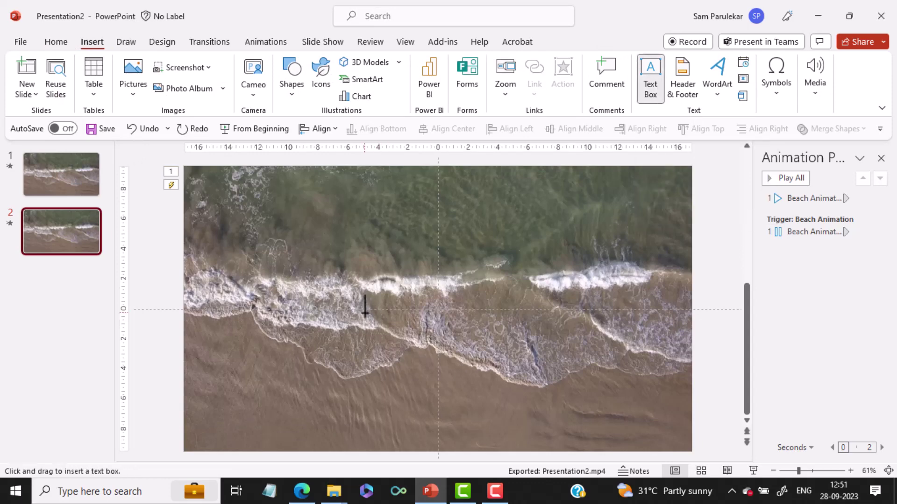
left_click(364, 310)
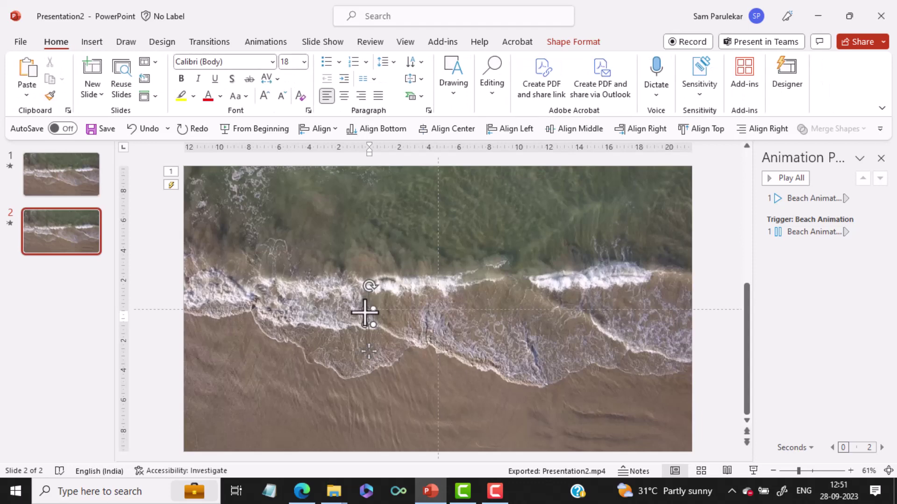
type("BEACH")
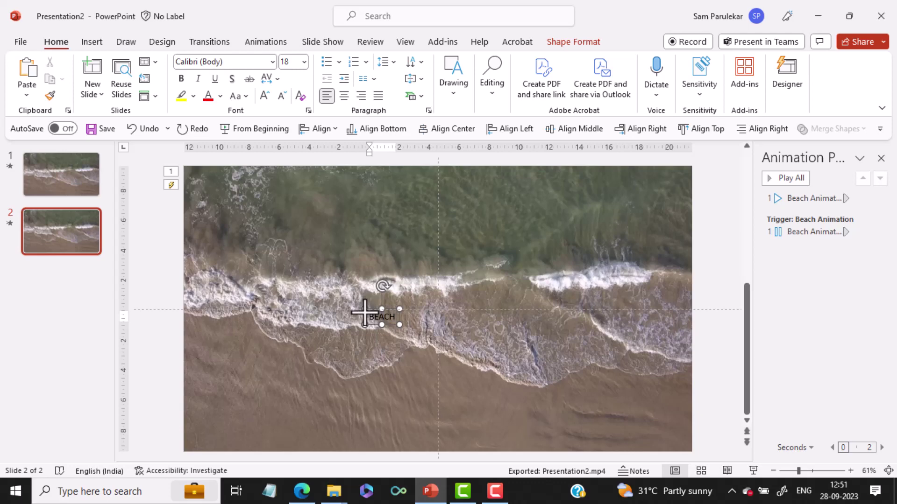
- Set the BEACH text in Segoe UI Black and enlarge it toward 199 points
key("ctrl+a")
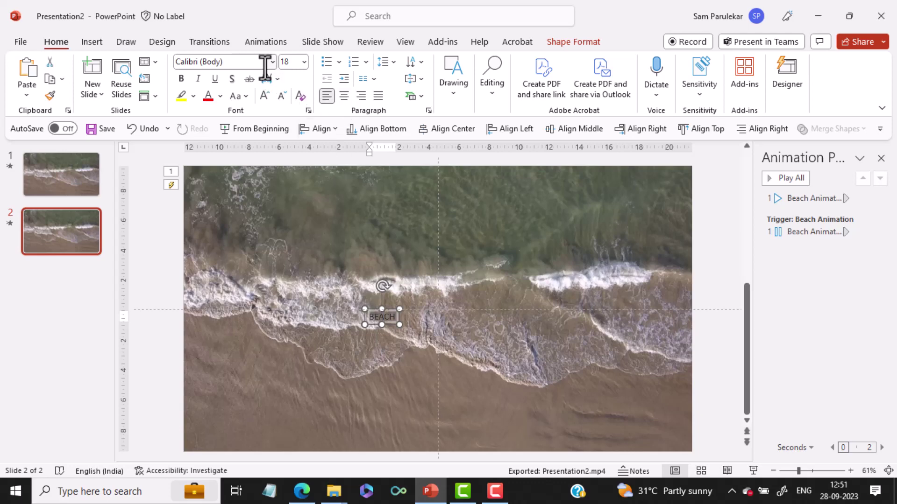
left_click(272, 62)
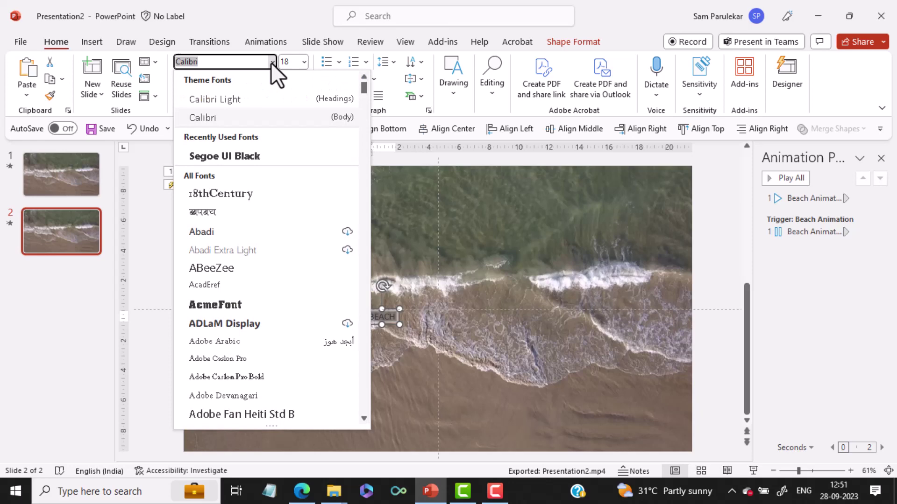
left_click(259, 159)
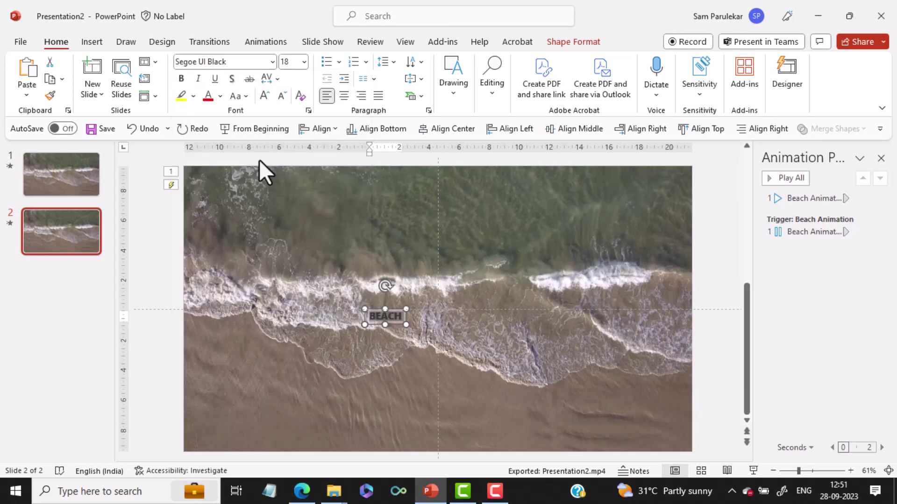
left_click(266, 97)
left_click(266, 96)
left_click(265, 97)
left_click(266, 96)
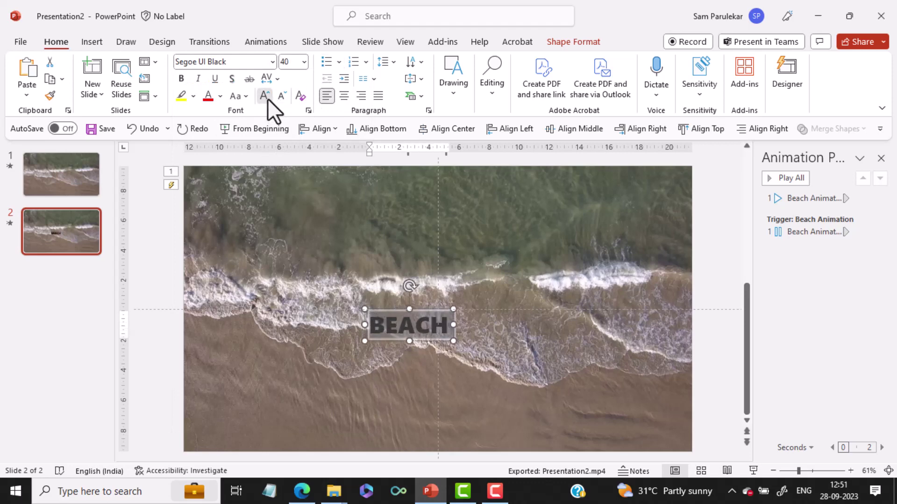
left_click(267, 98)
left_click(267, 99)
left_click(266, 98)
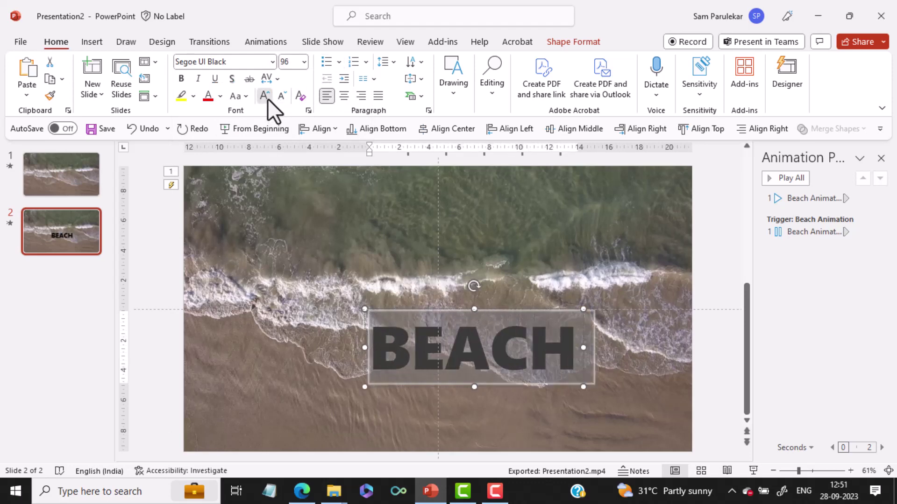
- Grow BEACH to span the slide and align it Middle and Center on the slide
left_click(266, 97)
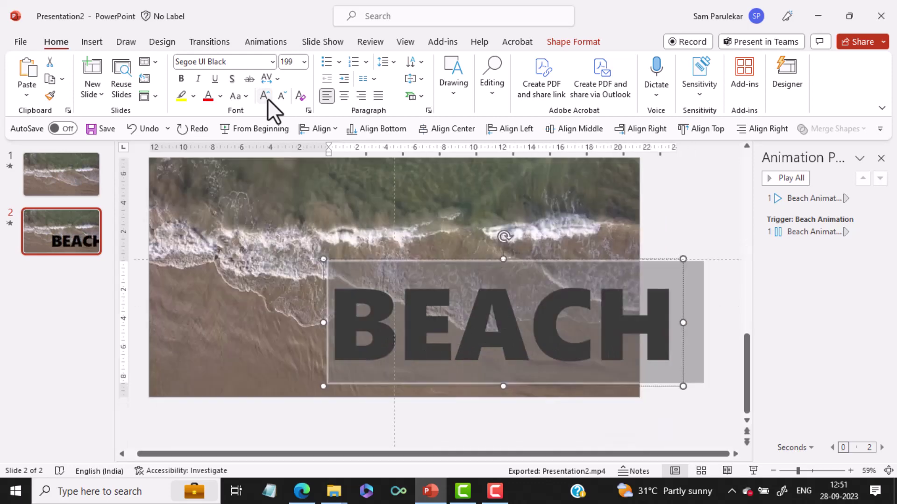
left_click(334, 132)
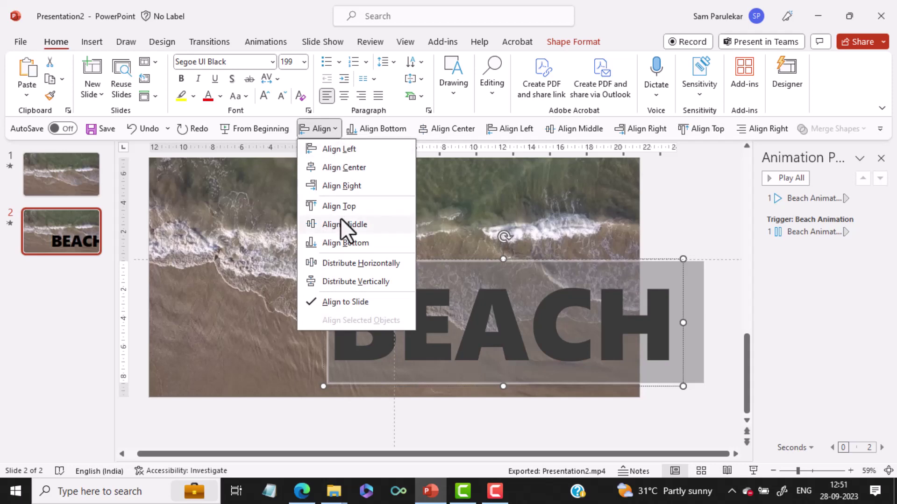
left_click(340, 223)
left_click(337, 135)
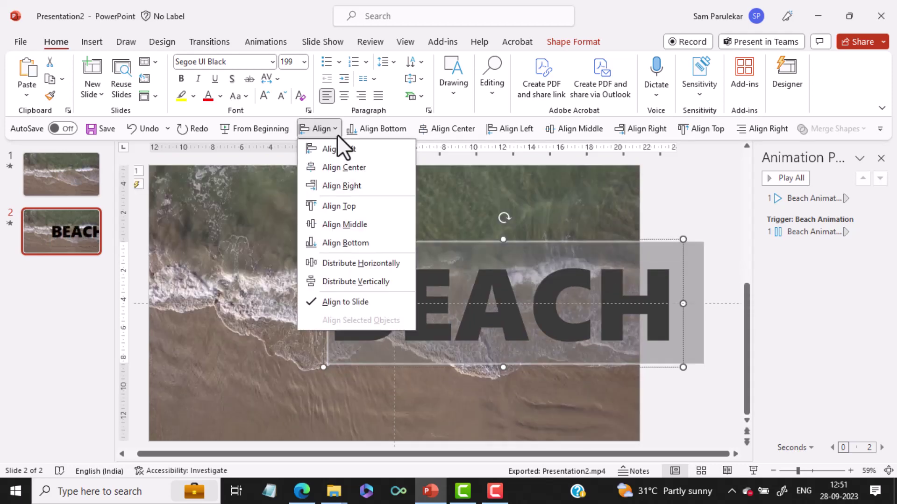
left_click(340, 169)
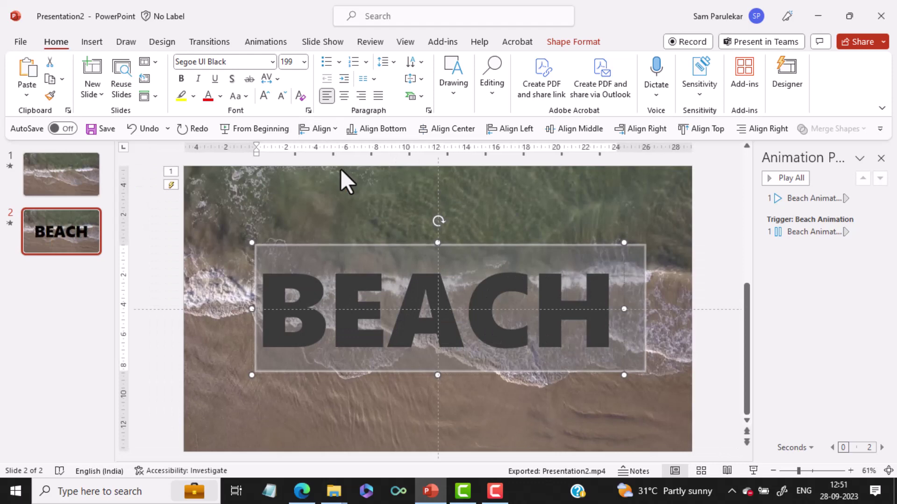
- Intersect the background video with the BEACH letters so footage shows only inside the text
left_click(162, 281)
mouse_move(278, 226)
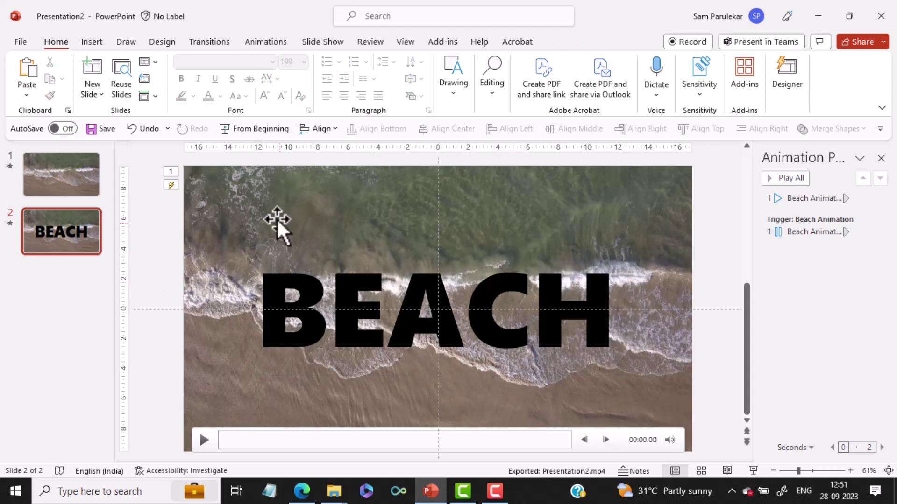
left_click(215, 185)
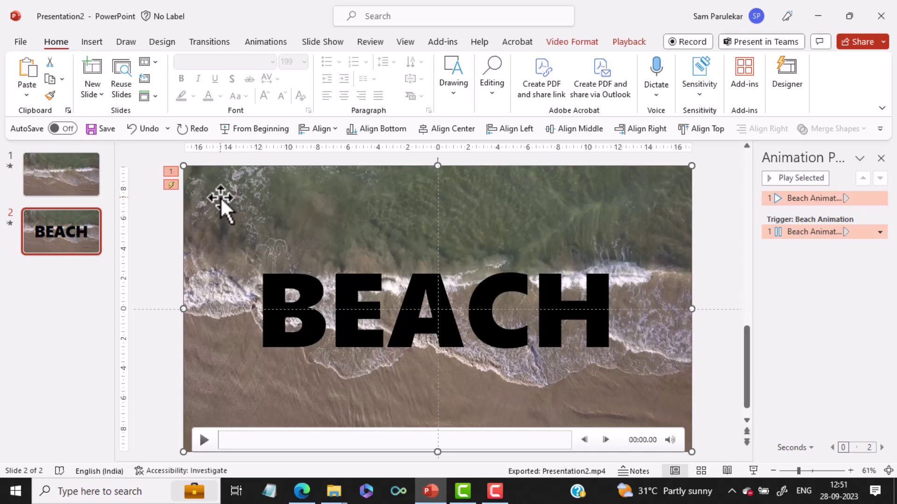
left_click(280, 279, "shift")
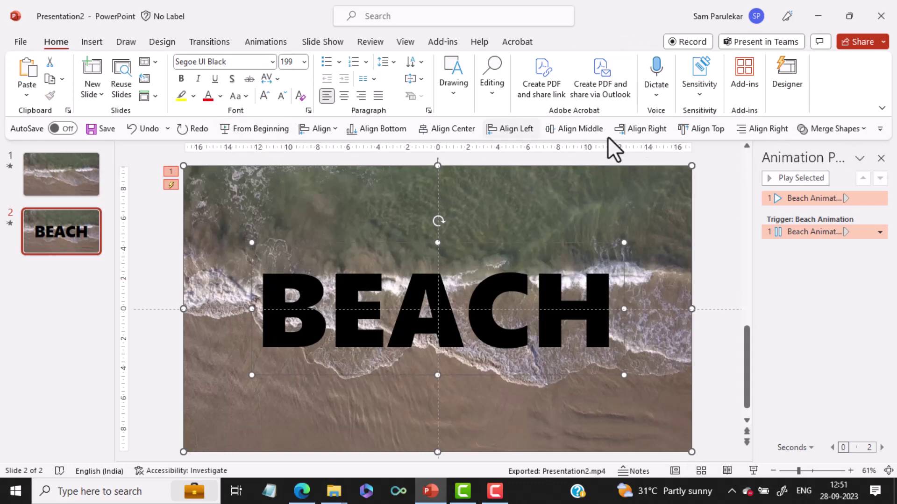
left_click(866, 133)
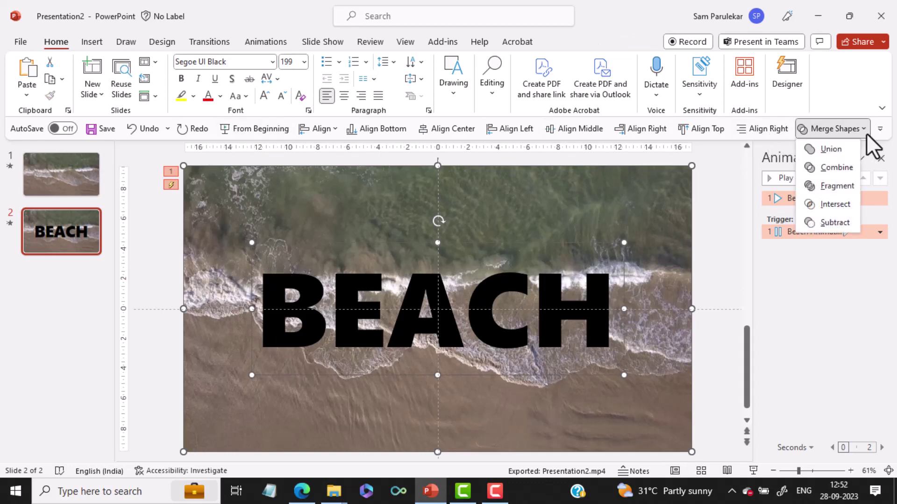
left_click(836, 204)
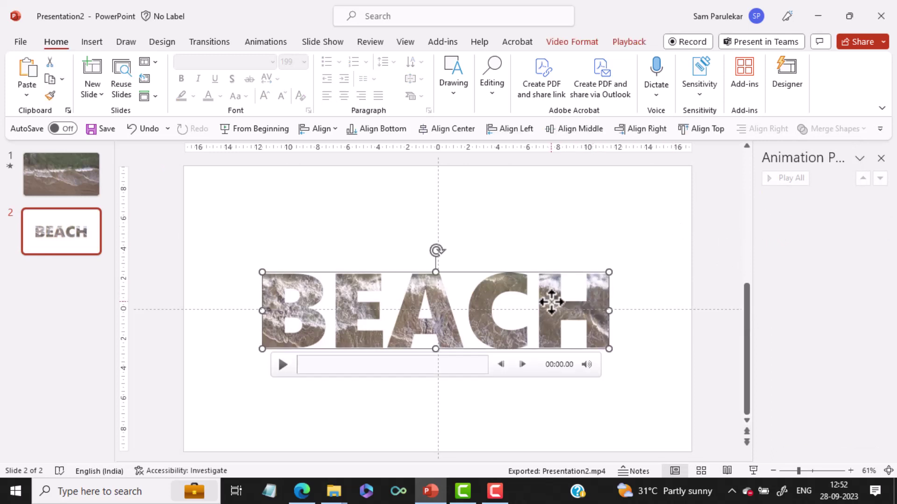
- Move the video-filled BEACH letters from slide 2 onto slide 1 over the beach video
key("ctrl+z")
key("Delete")
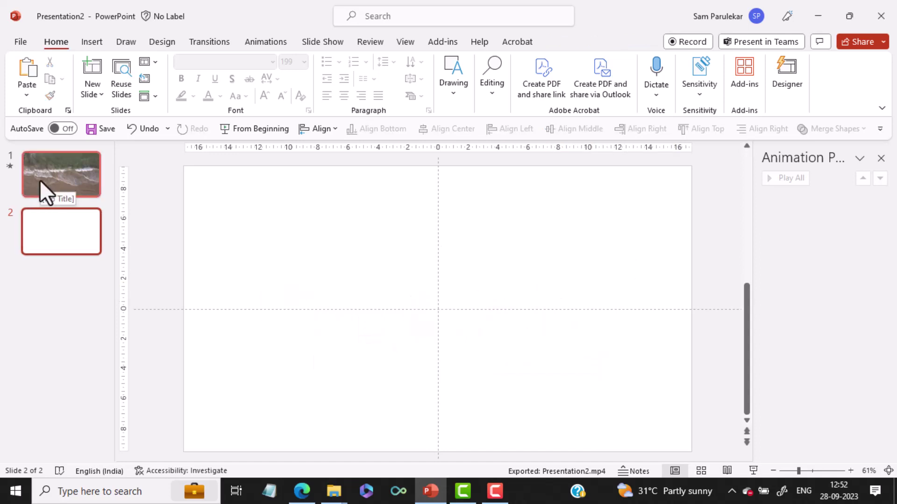
left_click(40, 180)
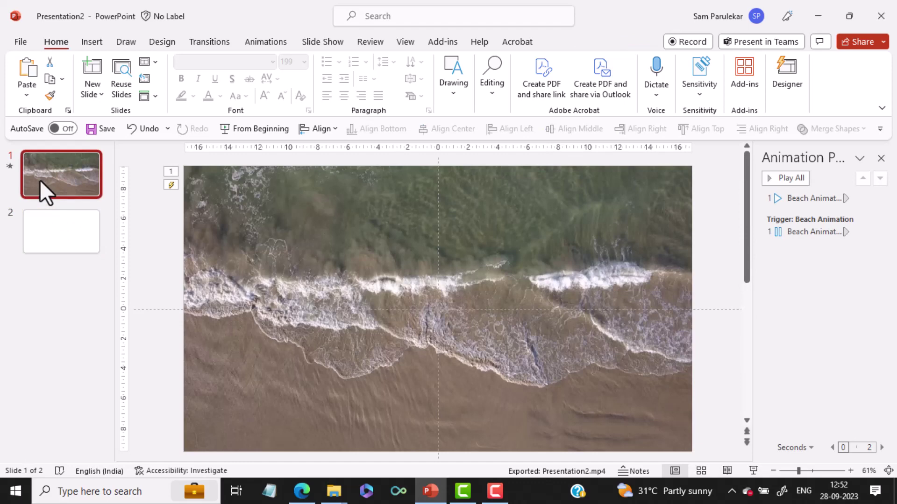
key("ctrl+v")
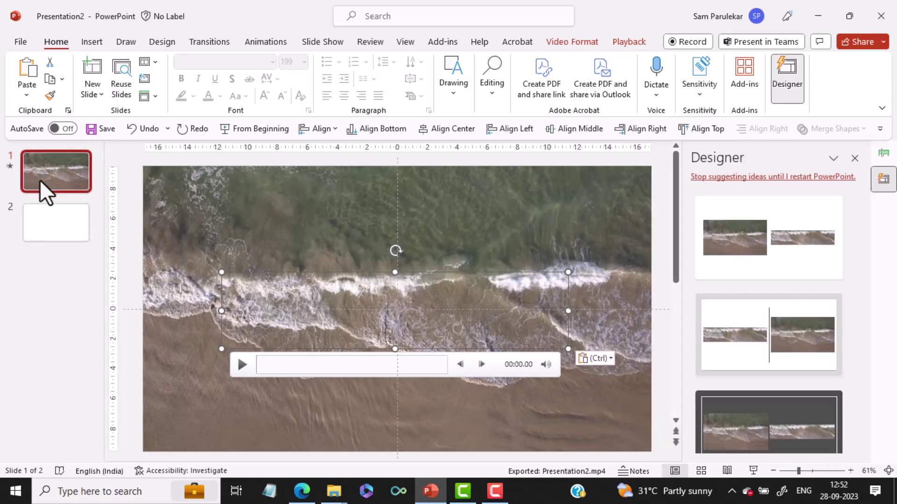
left_click(855, 159)
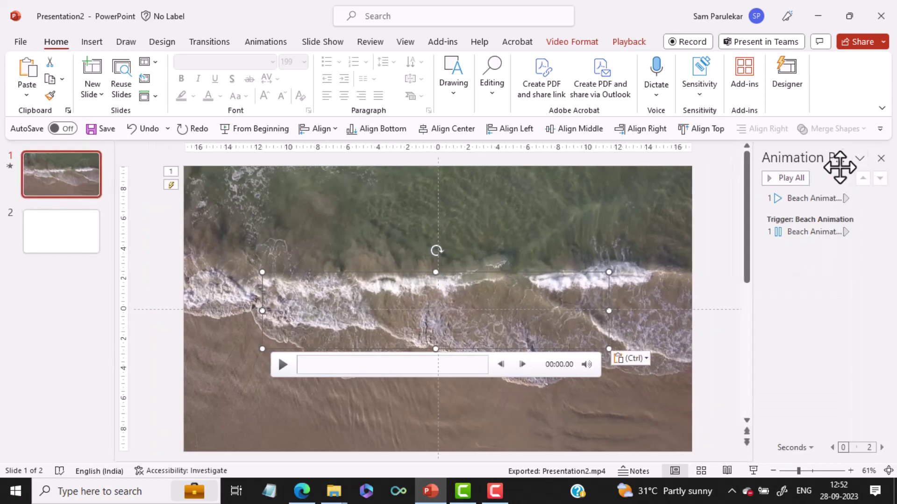
- Flip the full-slide background video vertically so the sand sits at the top
left_click(205, 206)
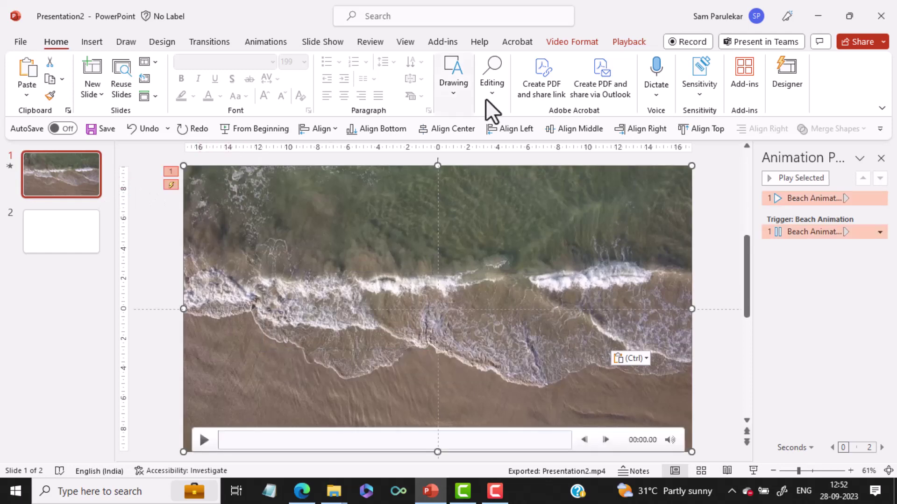
left_click(590, 44)
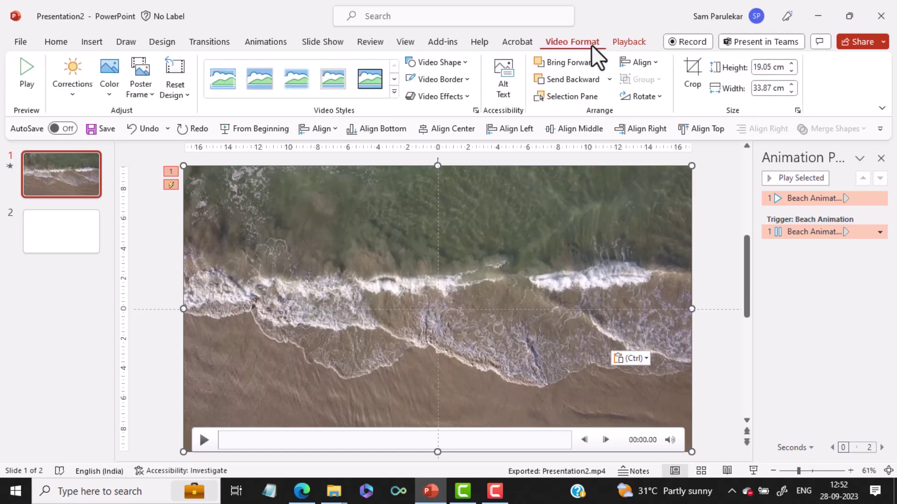
left_click(659, 99)
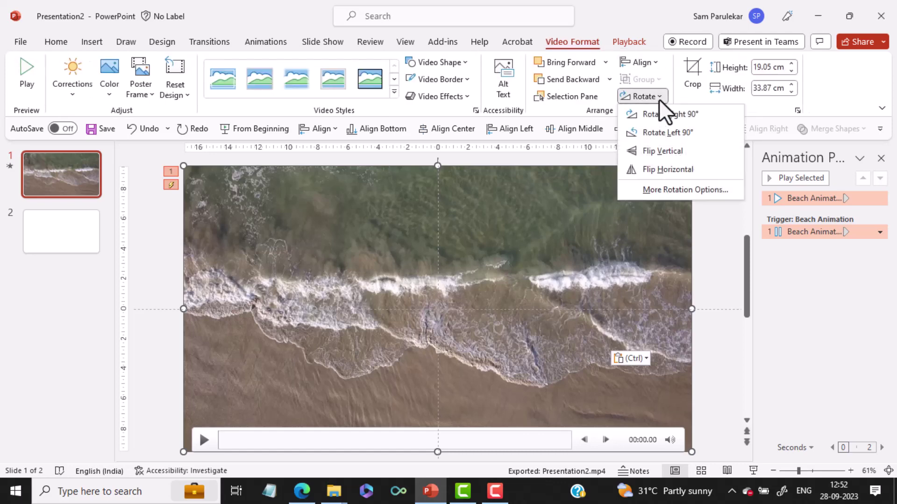
left_click(661, 150)
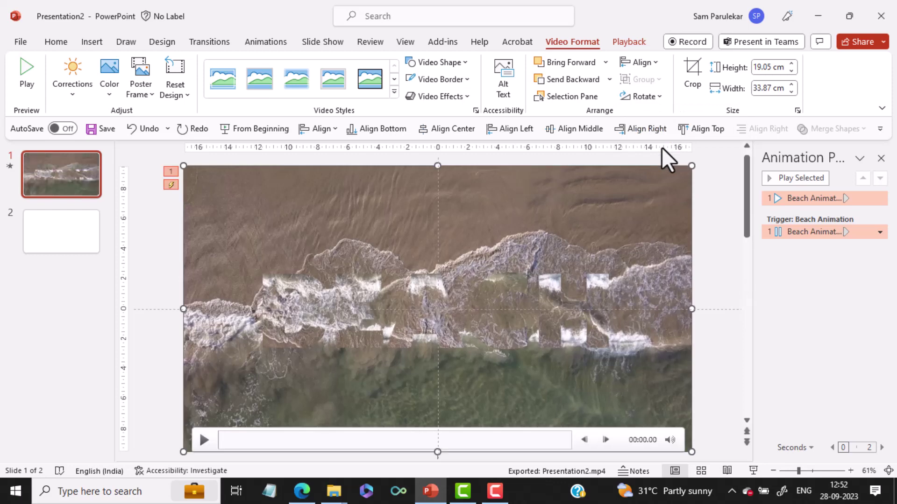
- Remove the empty slide 2 and select the video-filled BEACH letters
left_click(56, 234)
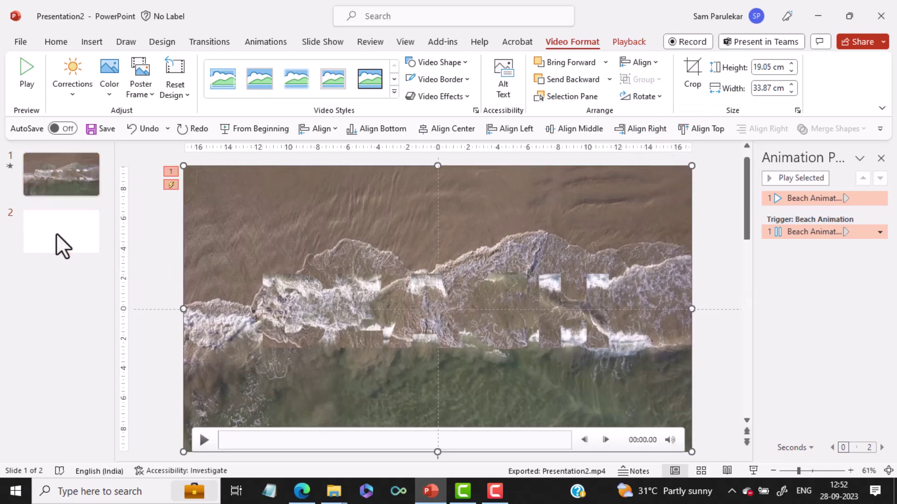
key("ctrl+z")
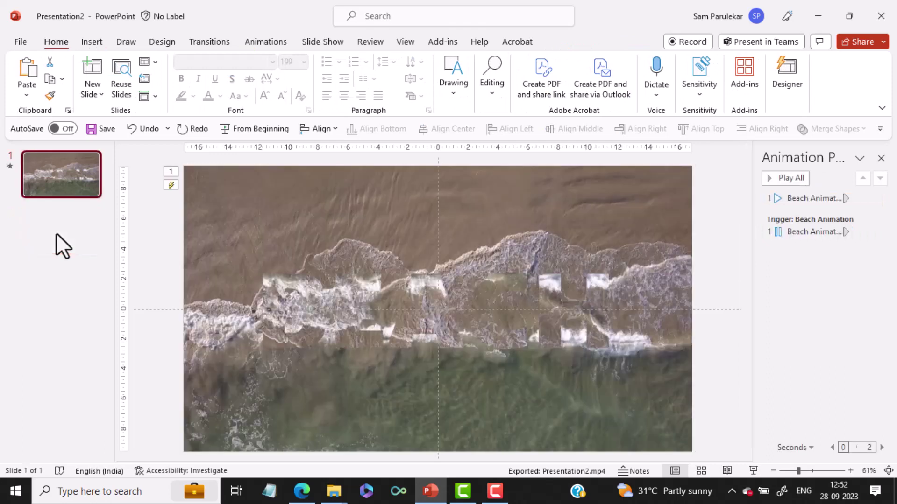
left_click(550, 298)
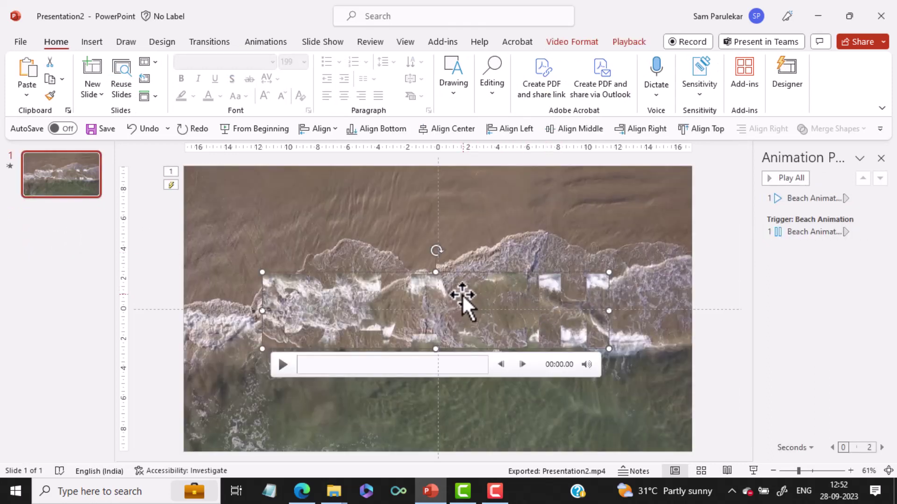
- Give the BEACH letters a white video border with a thicker line weight
left_click(563, 45)
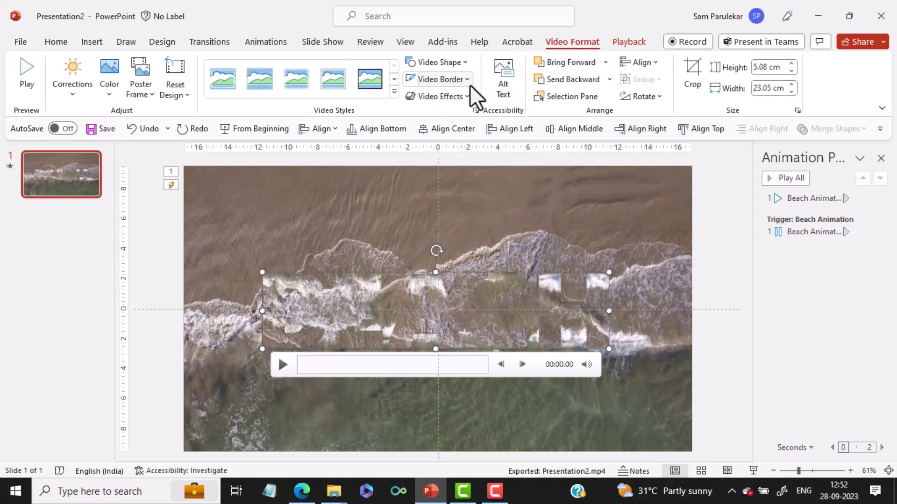
left_click(469, 85)
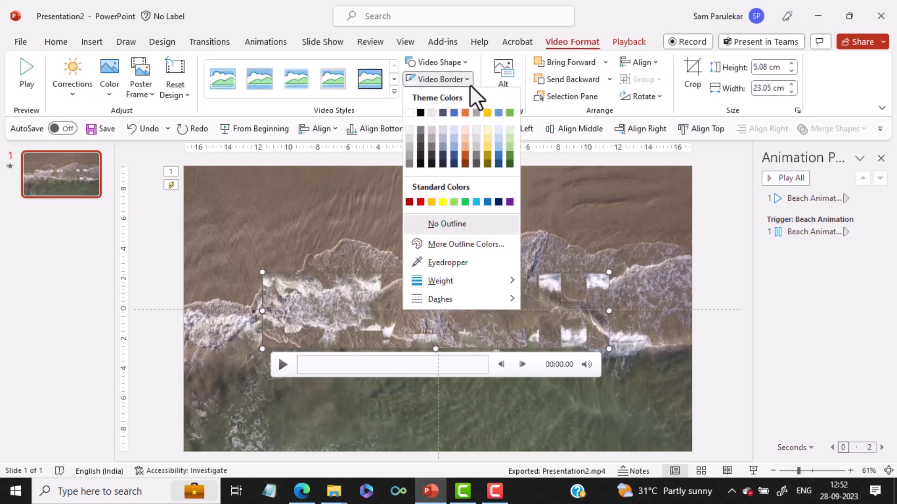
left_click(406, 112)
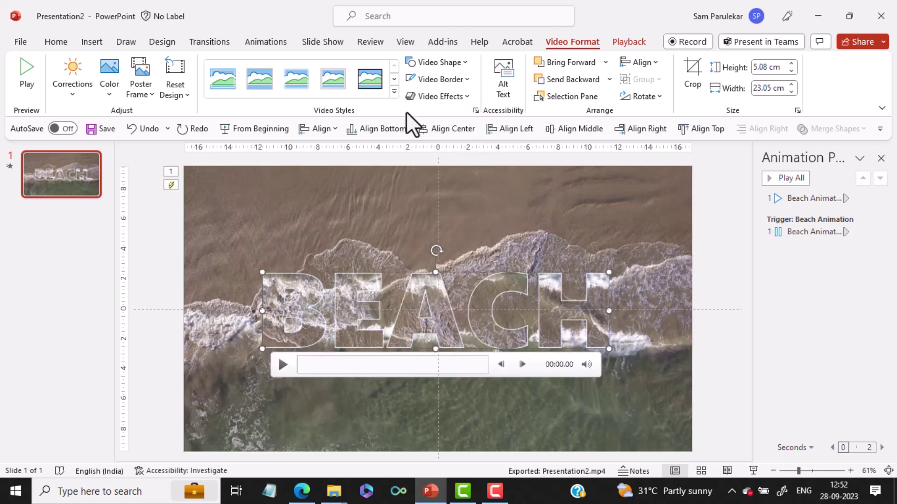
left_click(467, 80)
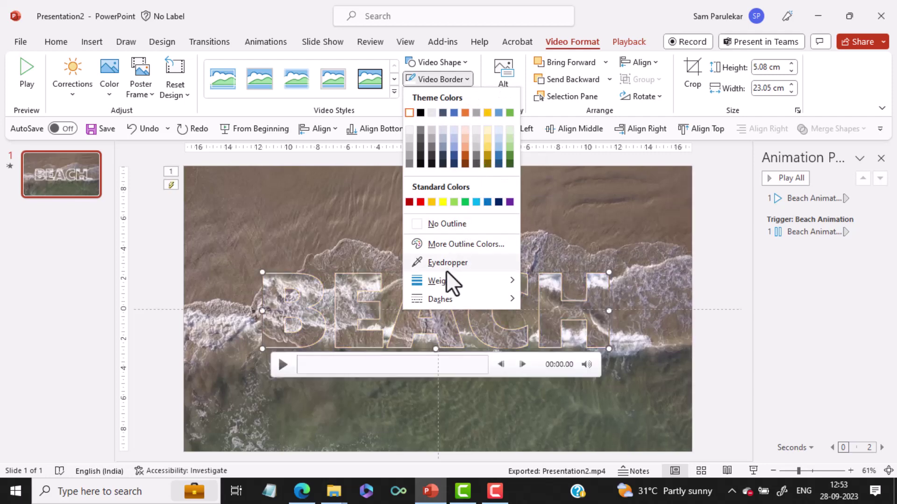
mouse_move(441, 281)
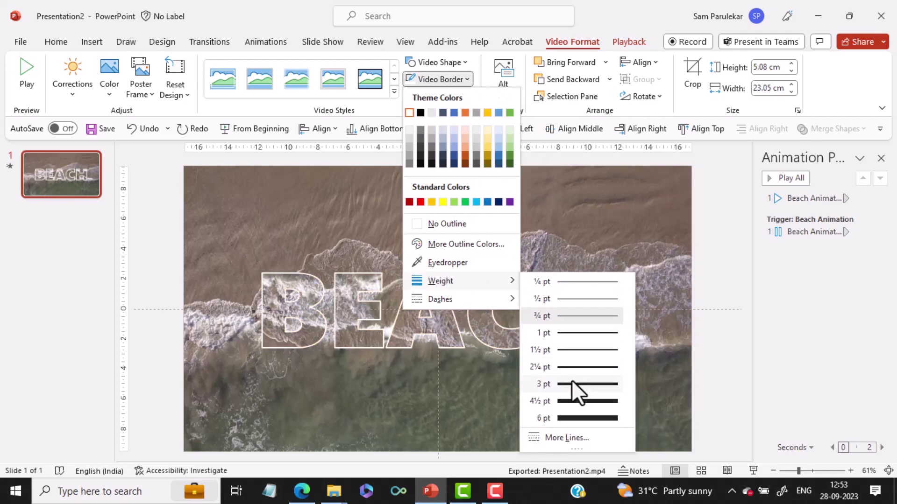
left_click(571, 384)
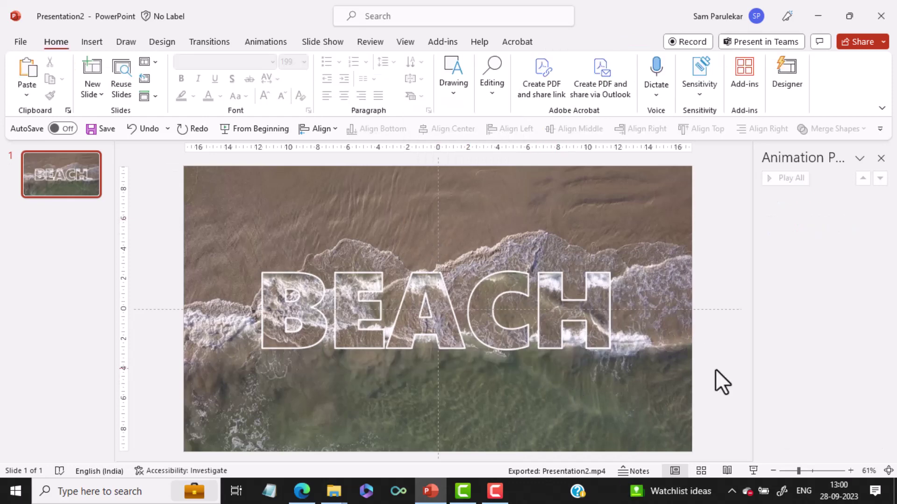
- Set both the background video and the BEACH text video to start playing Automatically
left_click(219, 178)
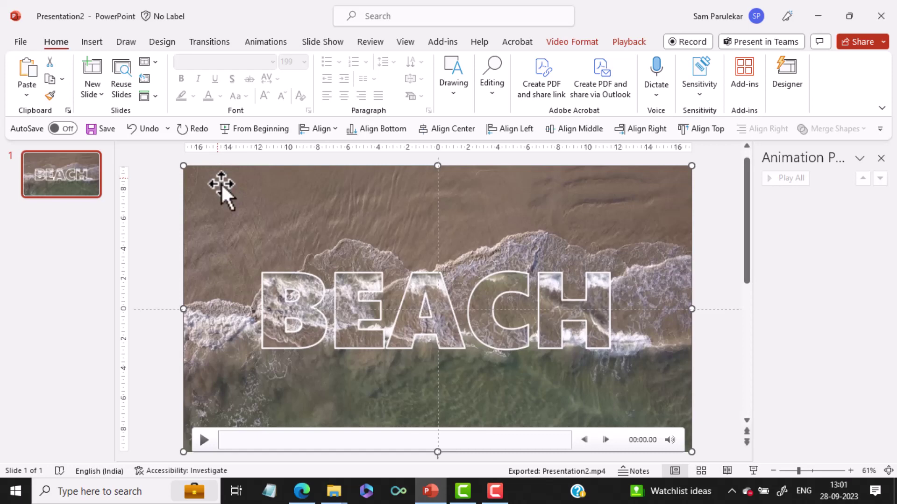
left_click(272, 273, "shift")
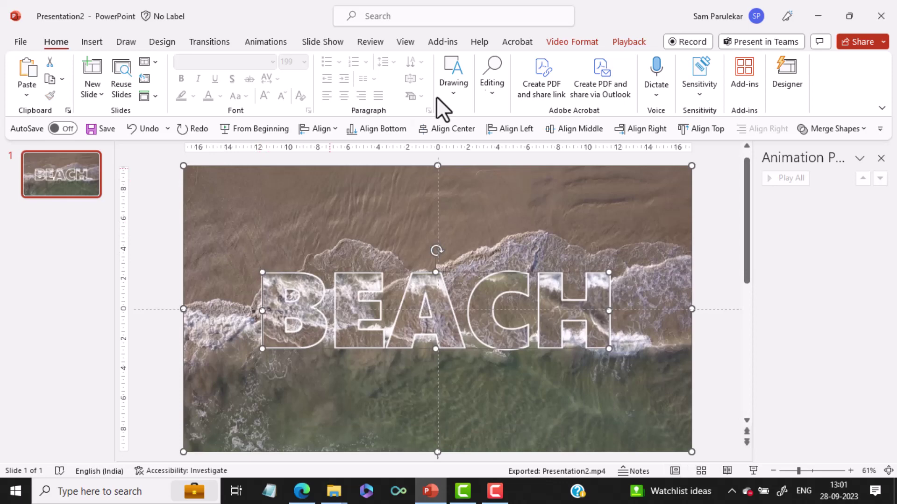
left_click(622, 40)
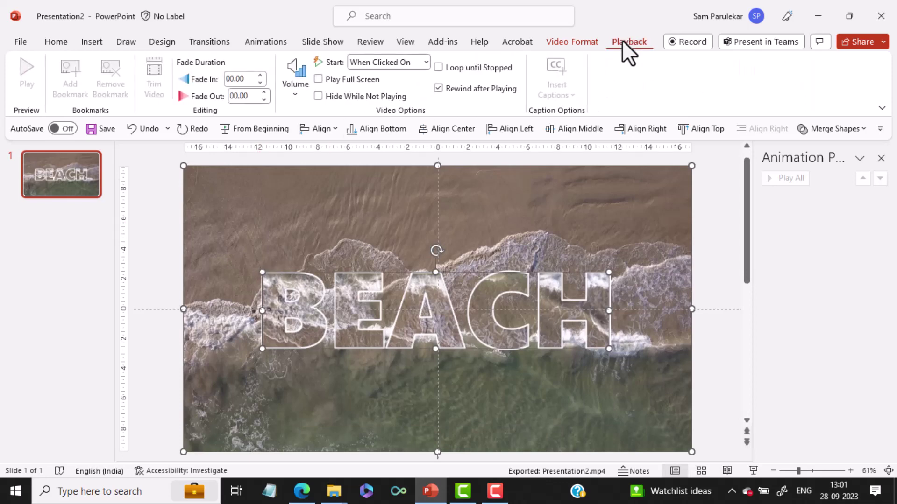
left_click(415, 61)
left_click(399, 90)
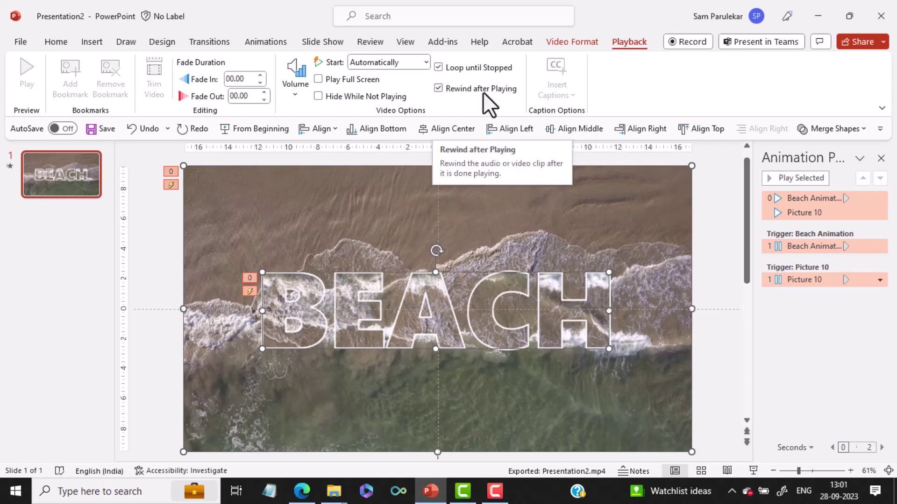
left_click(801, 359)
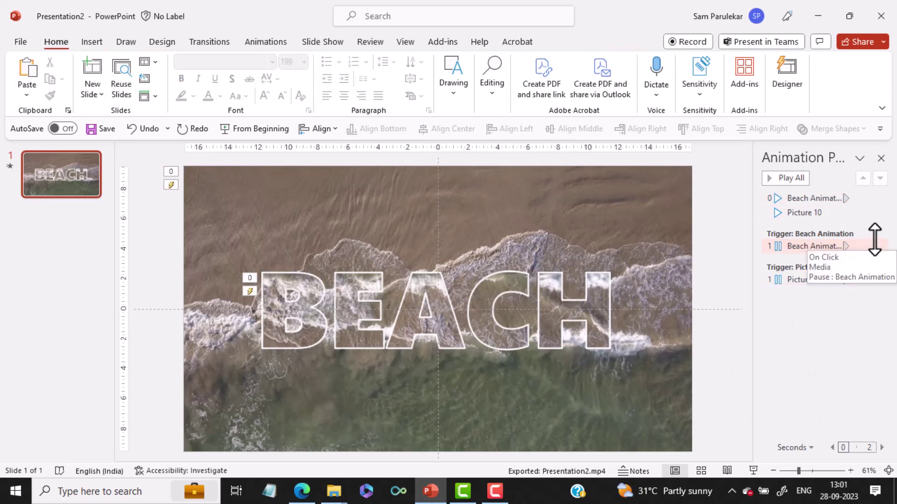
- Remove the Beach Animation and Picture 10 pause triggers from the Animation Pane
left_click(847, 248)
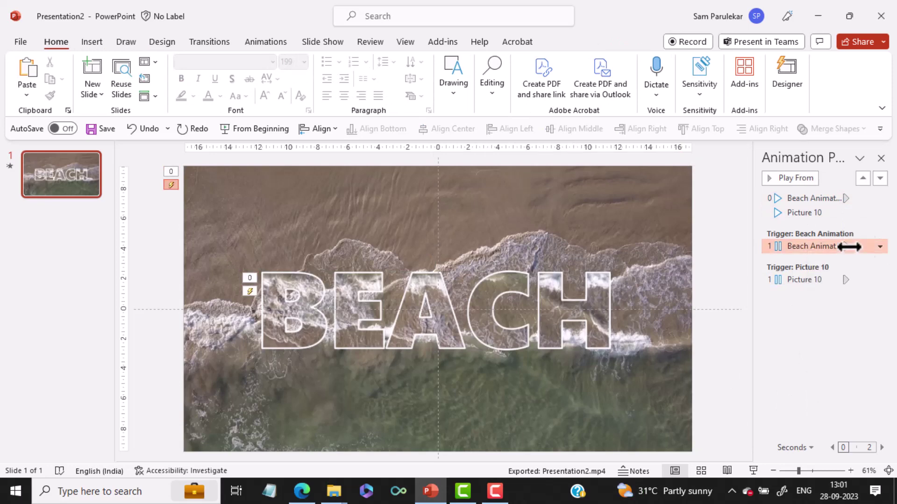
left_click(879, 246)
left_click(823, 352)
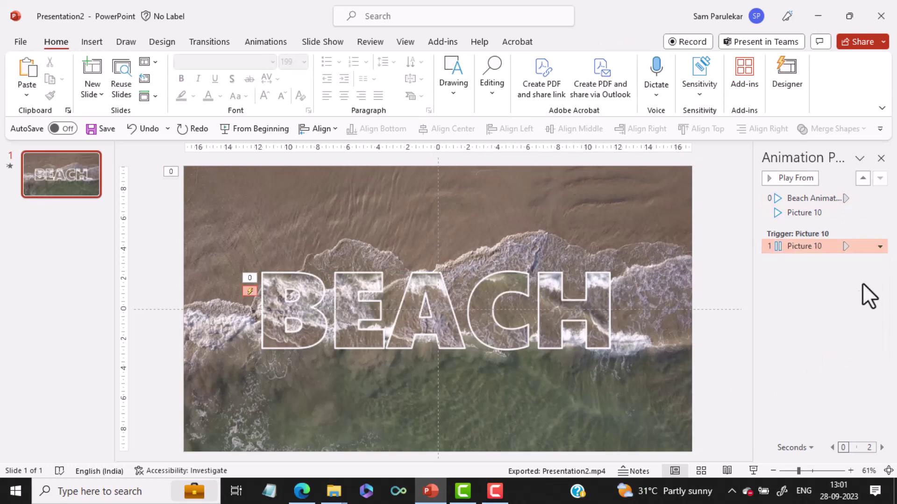
left_click(879, 247)
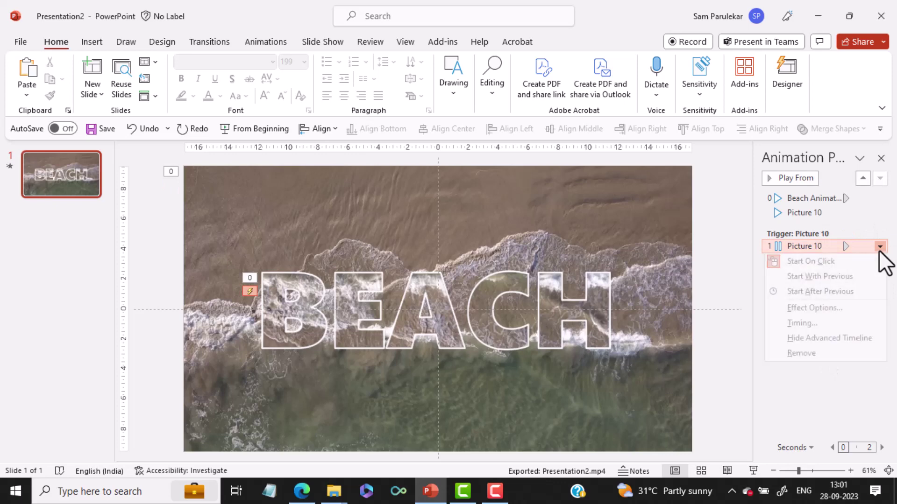
left_click(827, 354)
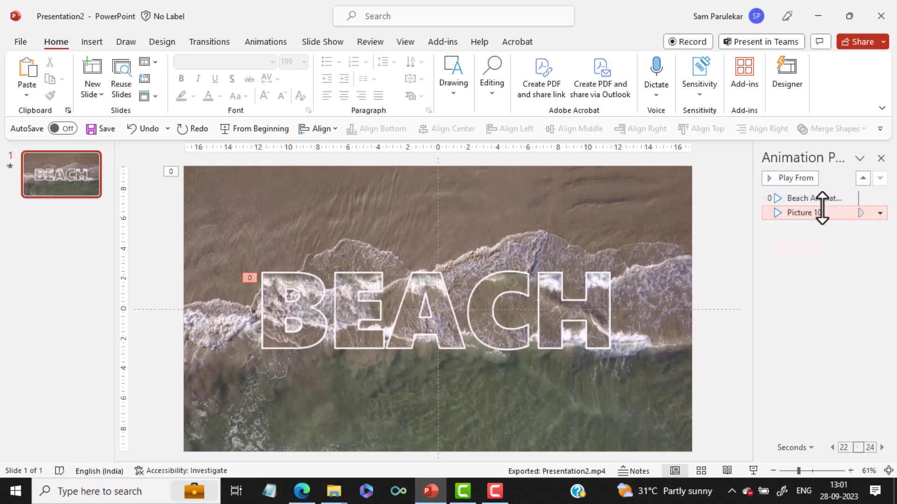
left_click(879, 215)
- Set Picture 10's timing to Start With Previous and Repeat (none), then stop the preview
left_click(823, 289)
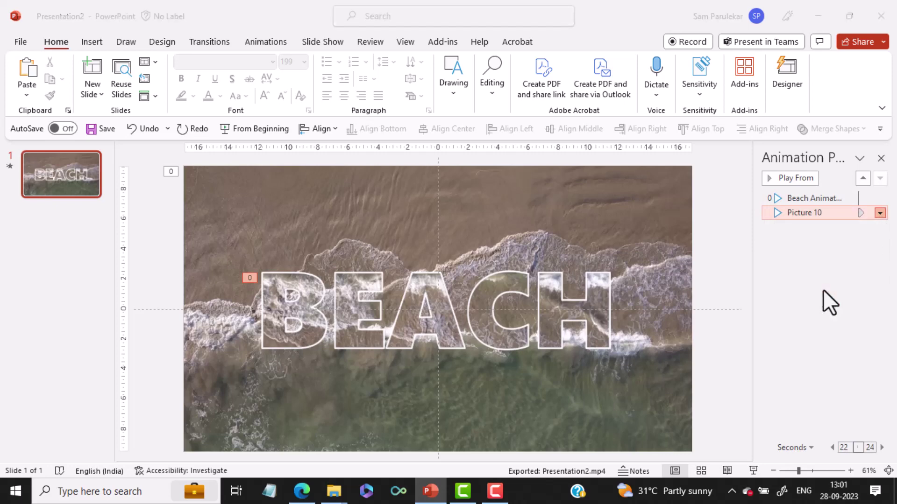
left_click(330, 245)
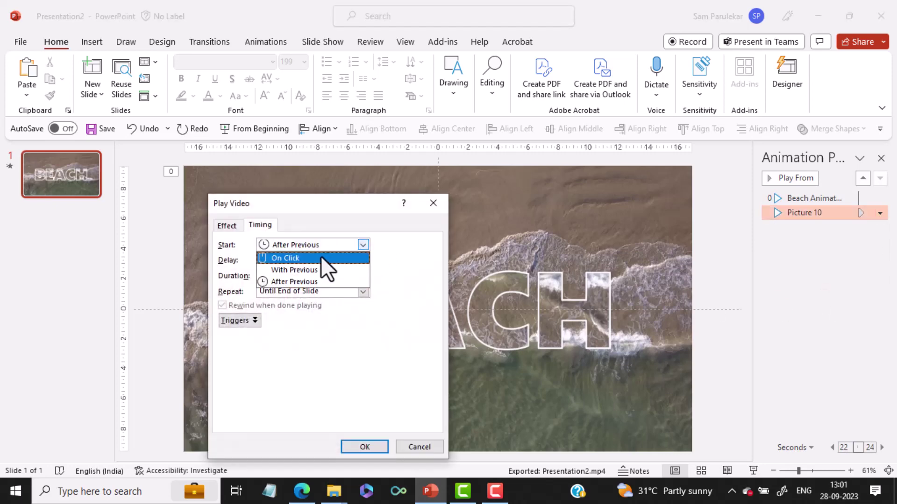
left_click(311, 269)
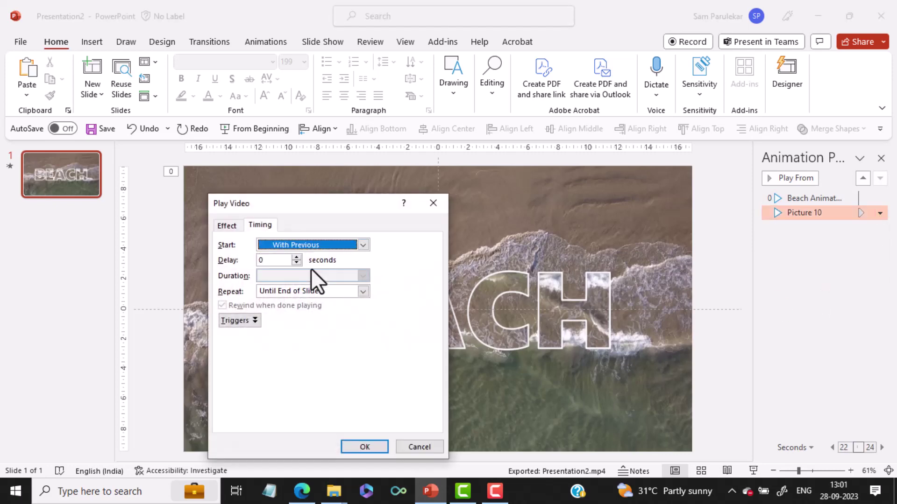
left_click(365, 292)
left_click(314, 303)
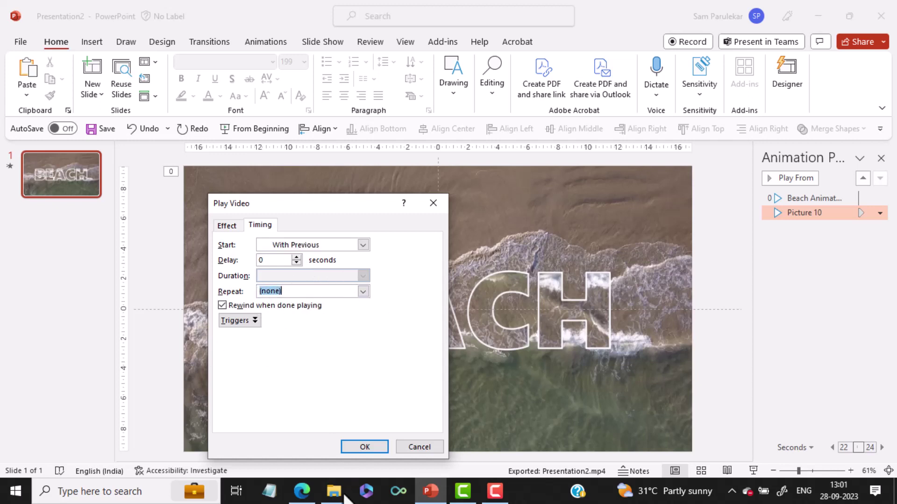
left_click(364, 447)
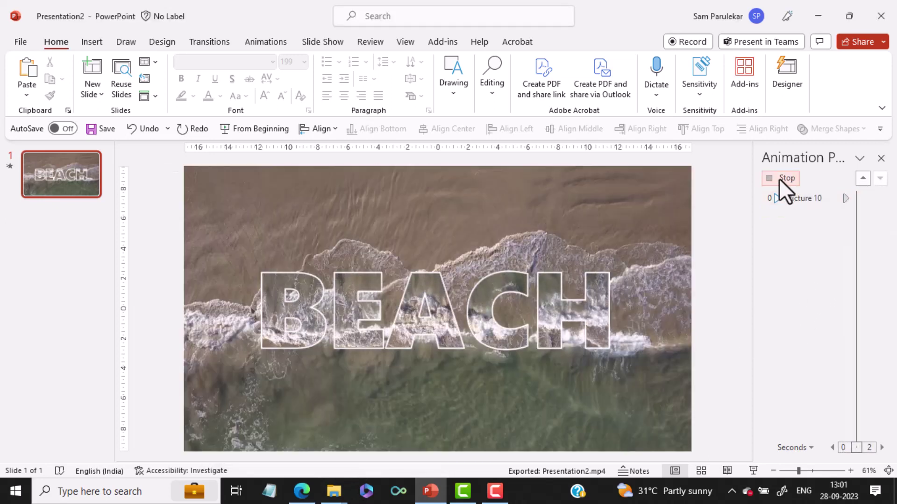
left_click(779, 179)
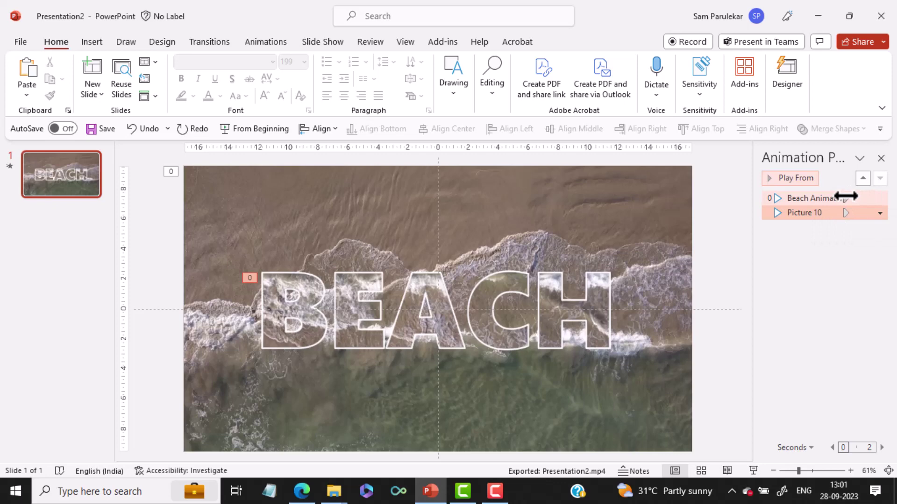
- Set Beach Animation's play effect to Start With Previous and Repeat (none)
left_click(841, 200)
left_click(882, 200)
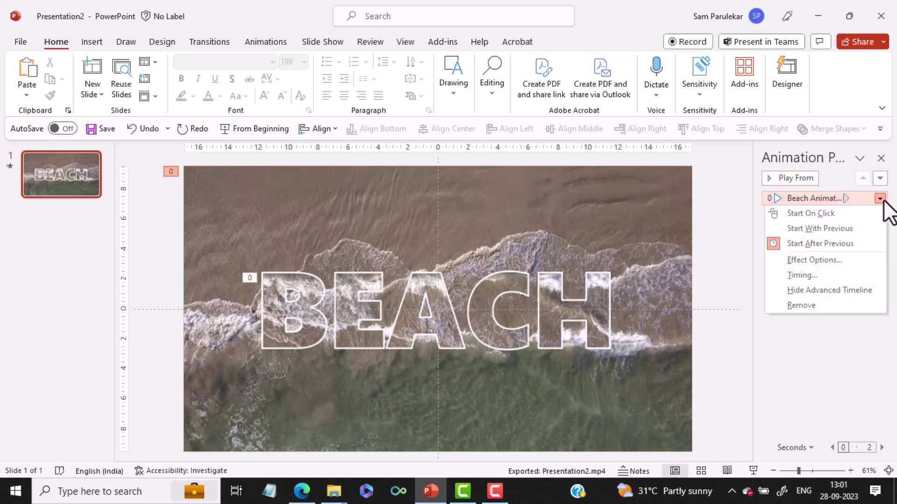
left_click(830, 275)
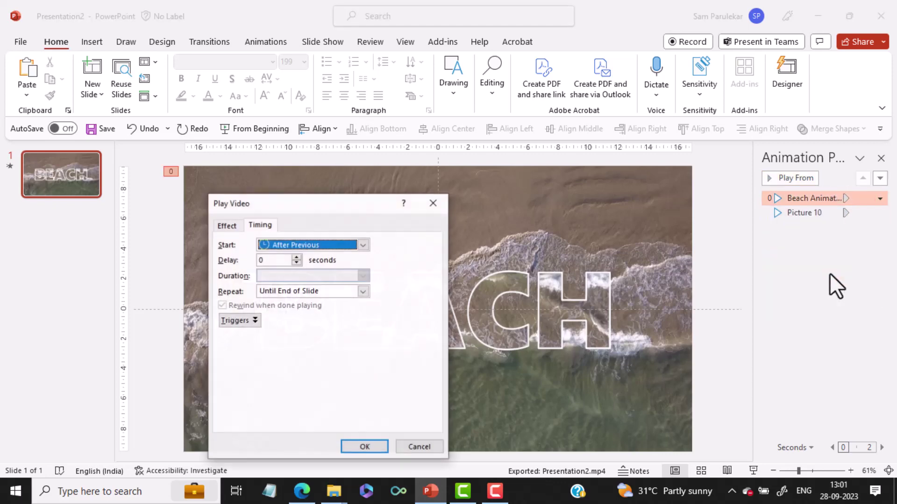
left_click(314, 245)
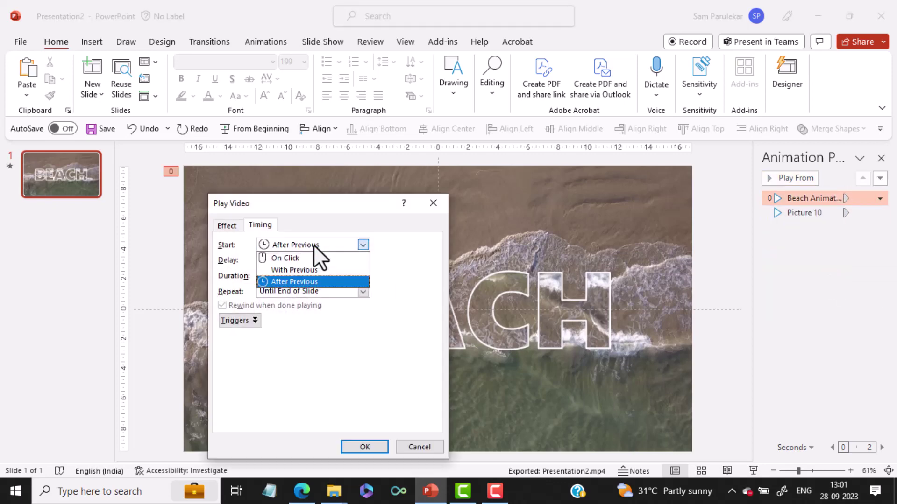
left_click(308, 270)
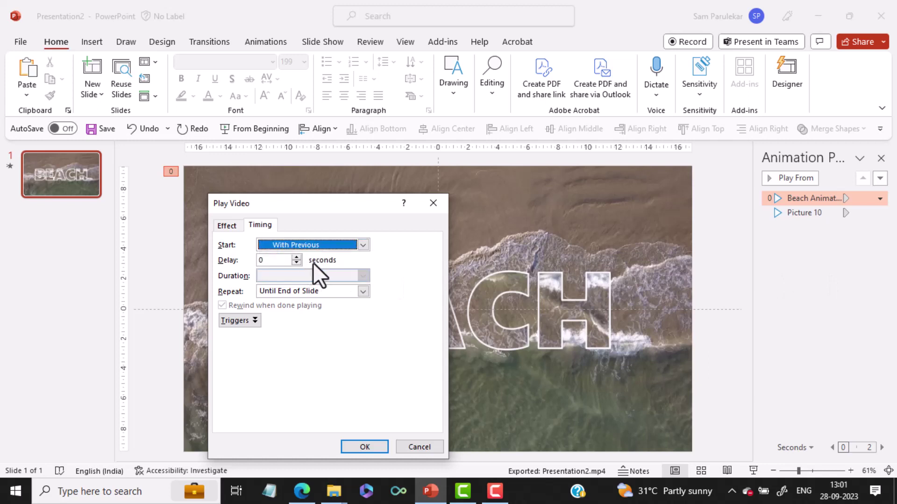
left_click(363, 291)
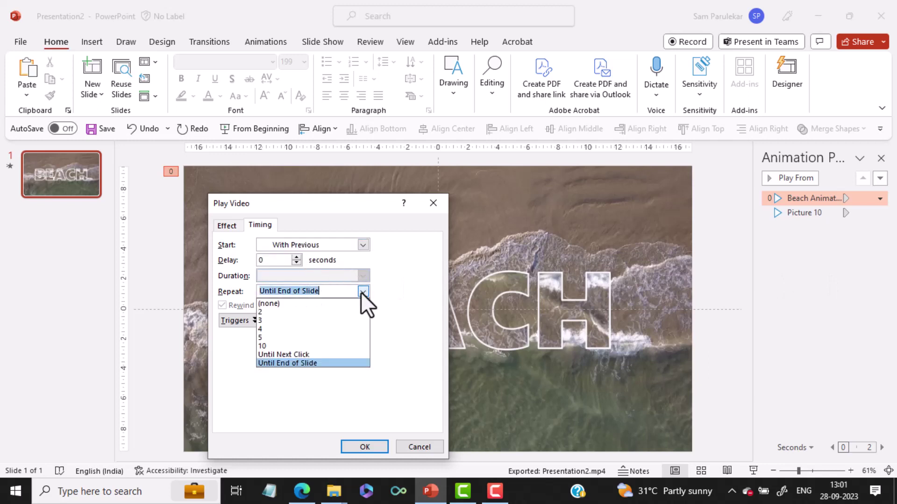
left_click(323, 303)
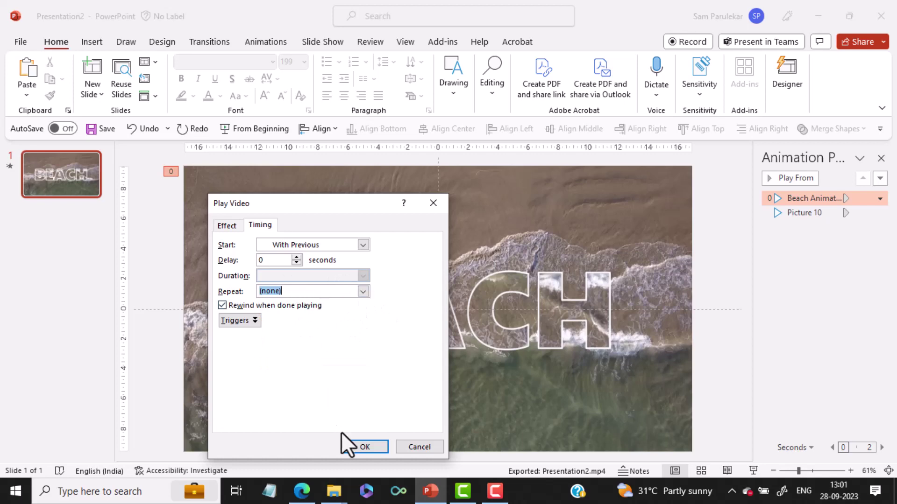
left_click(350, 446)
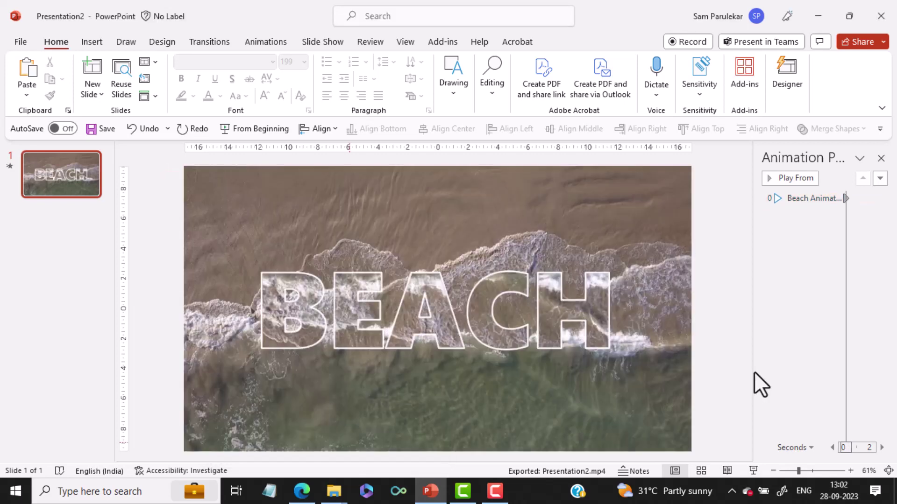